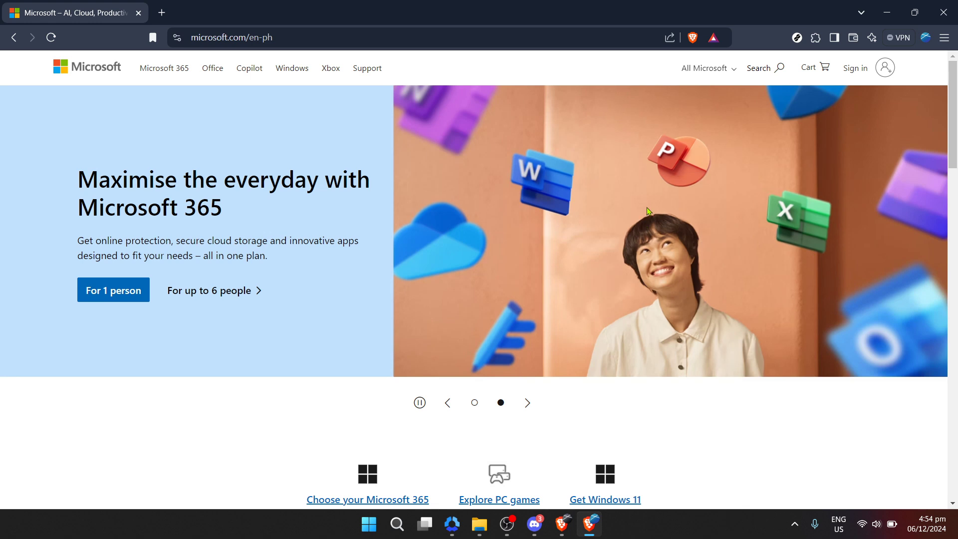
From the hidden tray icons, open the OneDrive cloud panel and its Help & Settings menu.
{"action": "left_click", "coordinate": [796, 524]}
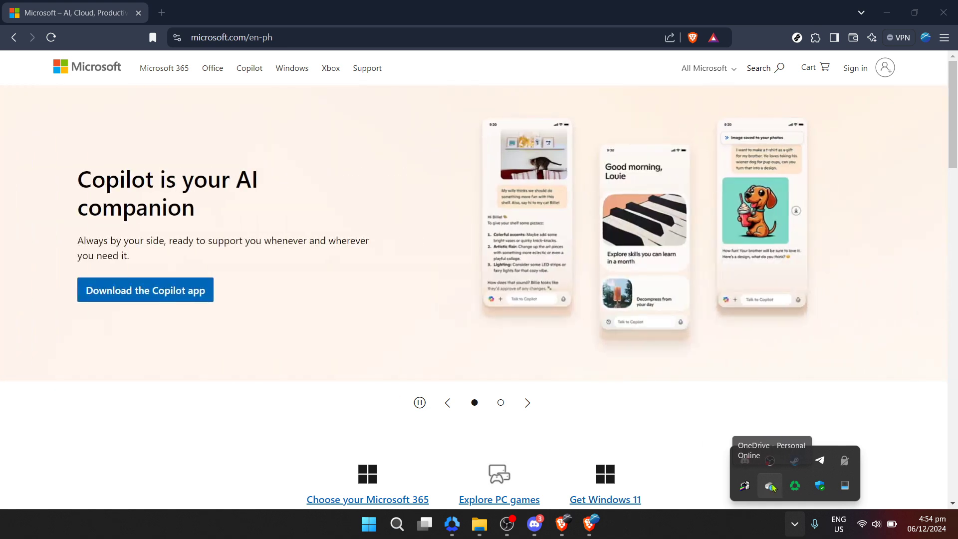
{"action": "right_click", "coordinate": [772, 488]}
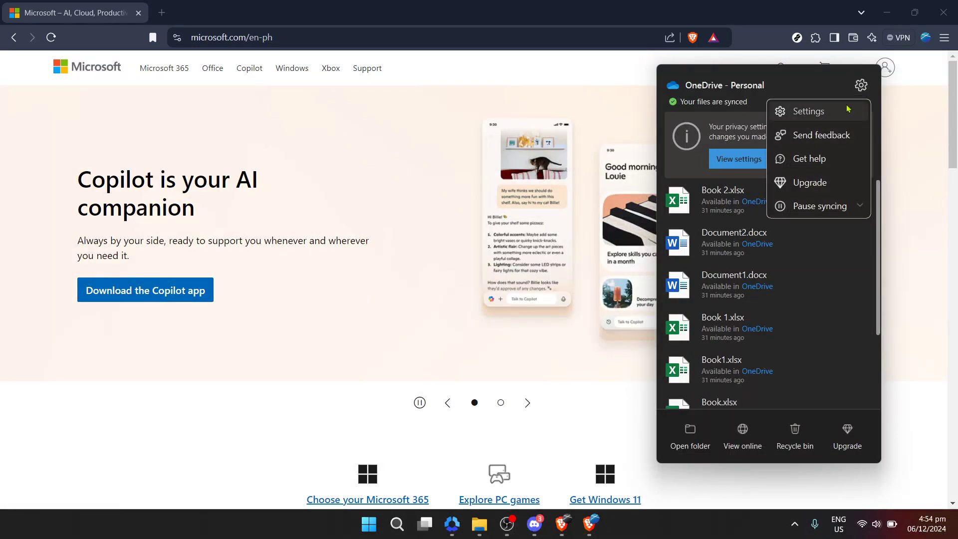
{"action": "left_click", "coordinate": [859, 88]}
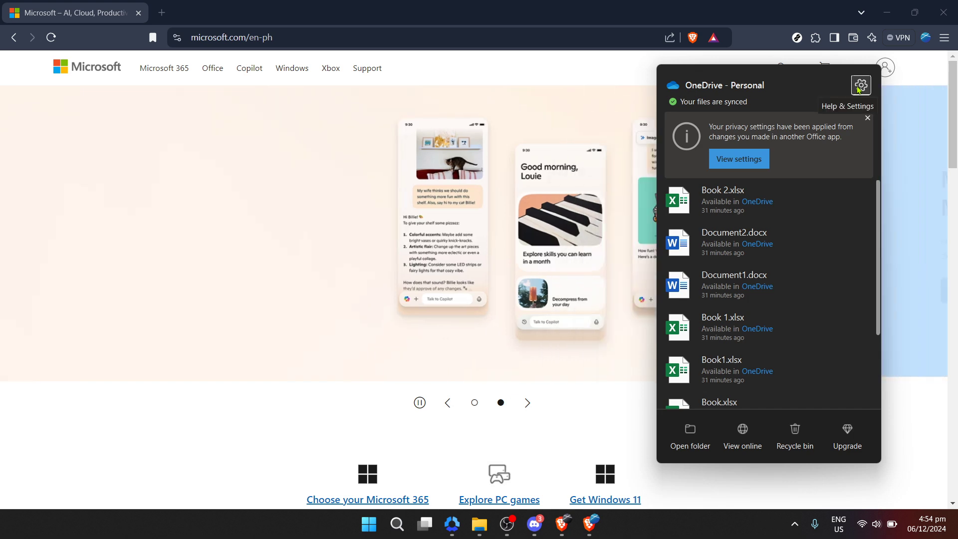
{"action": "left_click", "coordinate": [861, 86]}
Open OneDrive Settings and scroll through the Sync and backup page.
{"action": "left_click", "coordinate": [845, 111]}
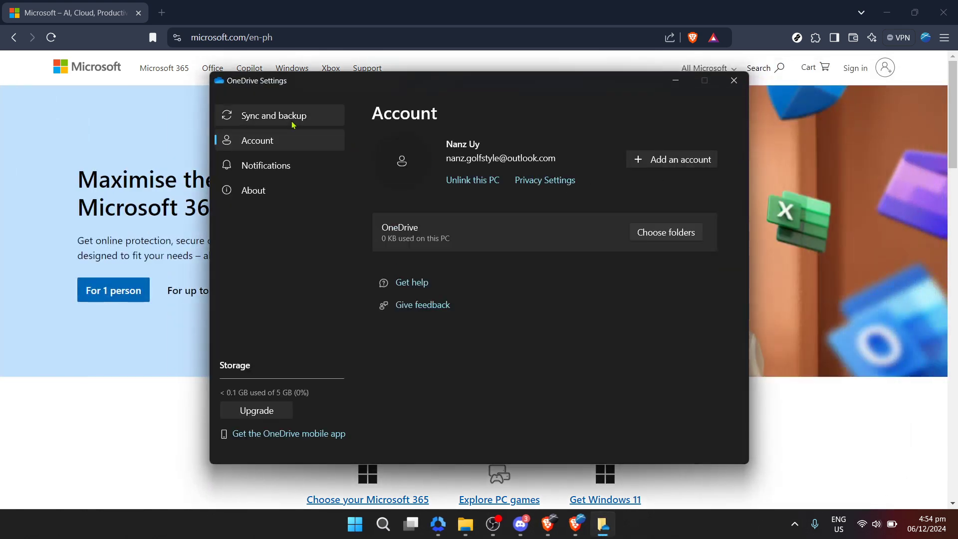
{"action": "left_click", "coordinate": [293, 125]}
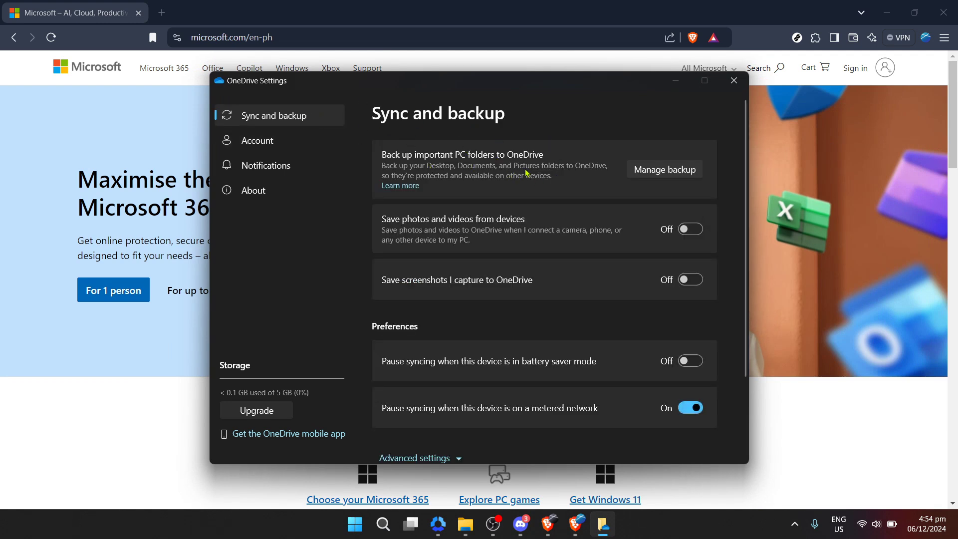
{"action": "scroll", "coordinate": [538, 191], "scroll_direction": "down", "scroll_amount": 3}
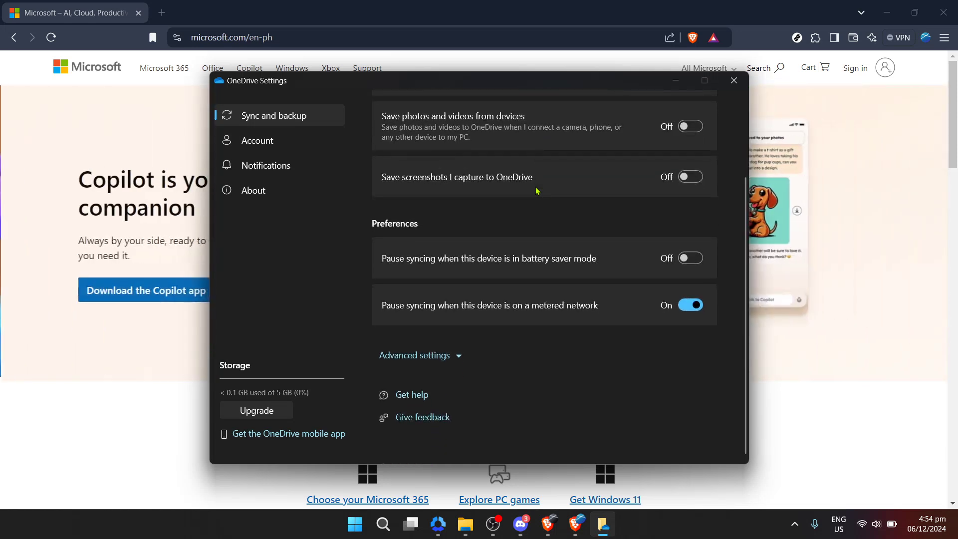
{"action": "scroll", "coordinate": [537, 190], "scroll_direction": "up", "scroll_amount": 1}
{"action": "scroll", "coordinate": [537, 190], "scroll_direction": "up", "scroll_amount": 2}
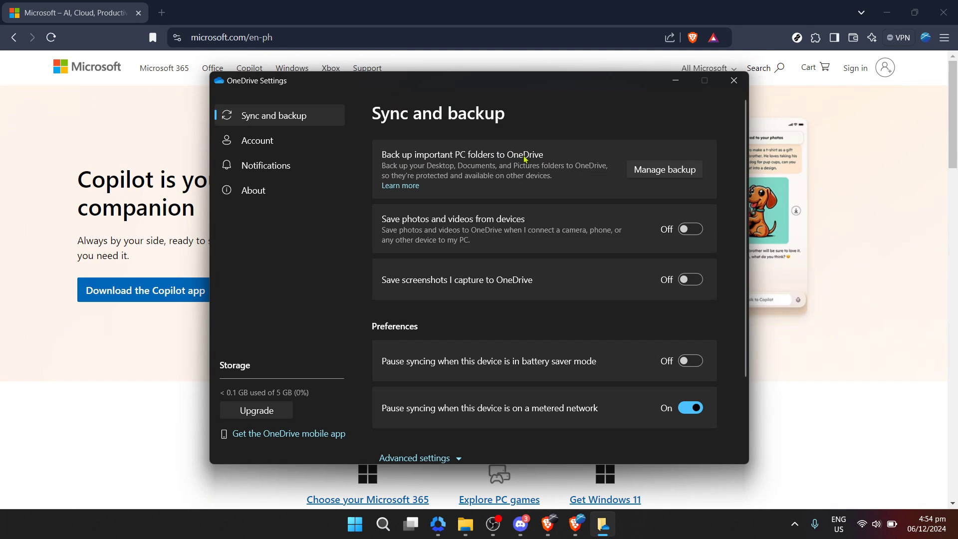
{"action": "scroll", "coordinate": [525, 160], "scroll_direction": "down", "scroll_amount": 2}
{"action": "scroll", "coordinate": [525, 161], "scroll_direction": "up", "scroll_amount": 3}
Switch between Account and Sync and backup pages, ending on Account with 0 KB used.
{"action": "left_click", "coordinate": [315, 147]}
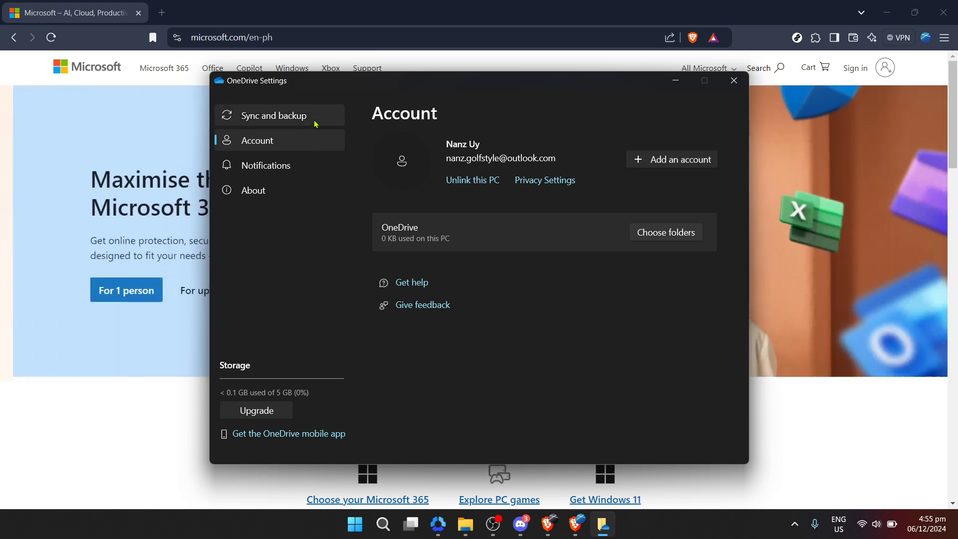
{"action": "left_click", "coordinate": [315, 123]}
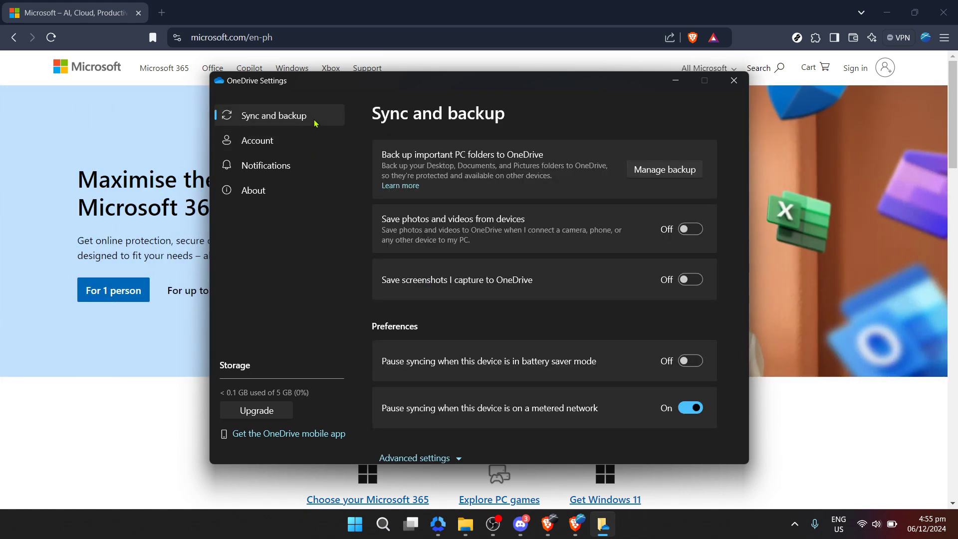
{"action": "left_click", "coordinate": [315, 151]}
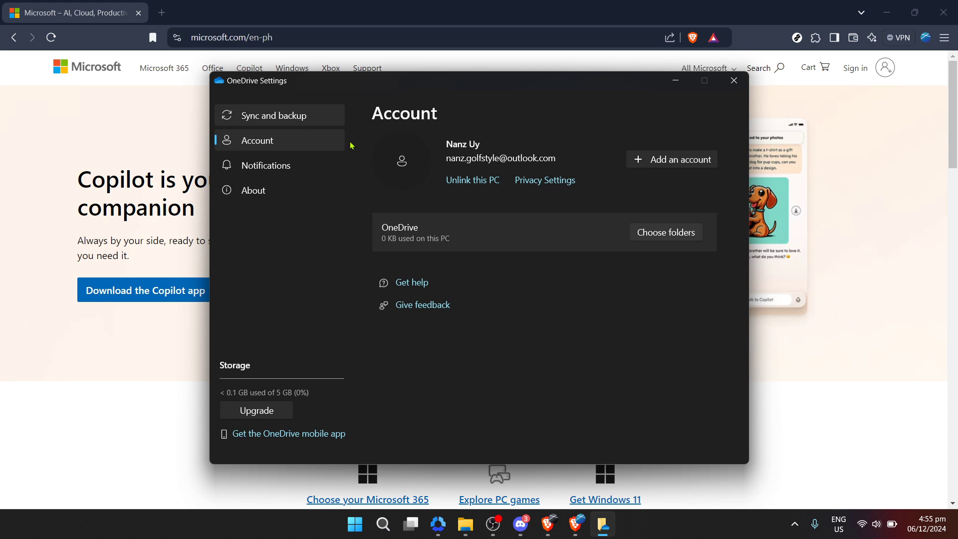
{"action": "left_click", "coordinate": [306, 117]}
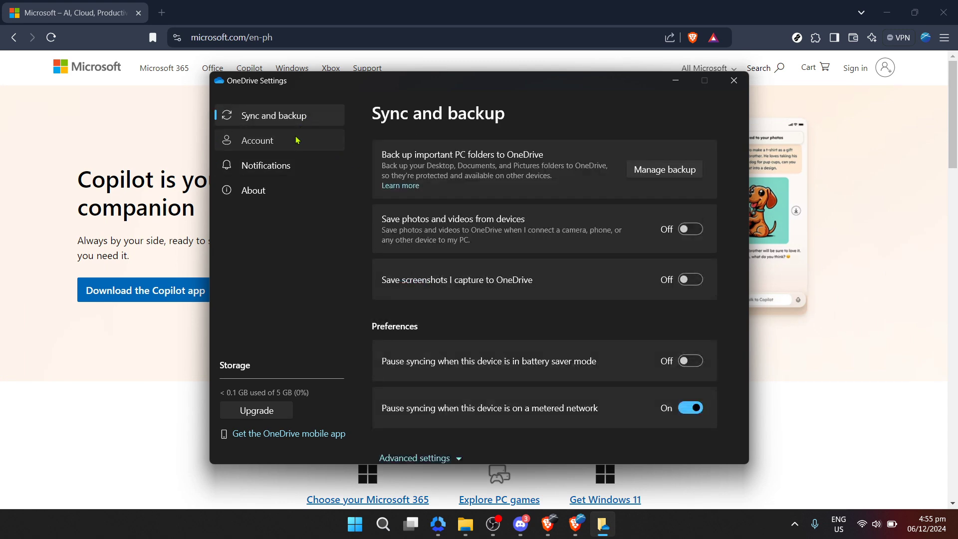
{"action": "left_click", "coordinate": [298, 139]}
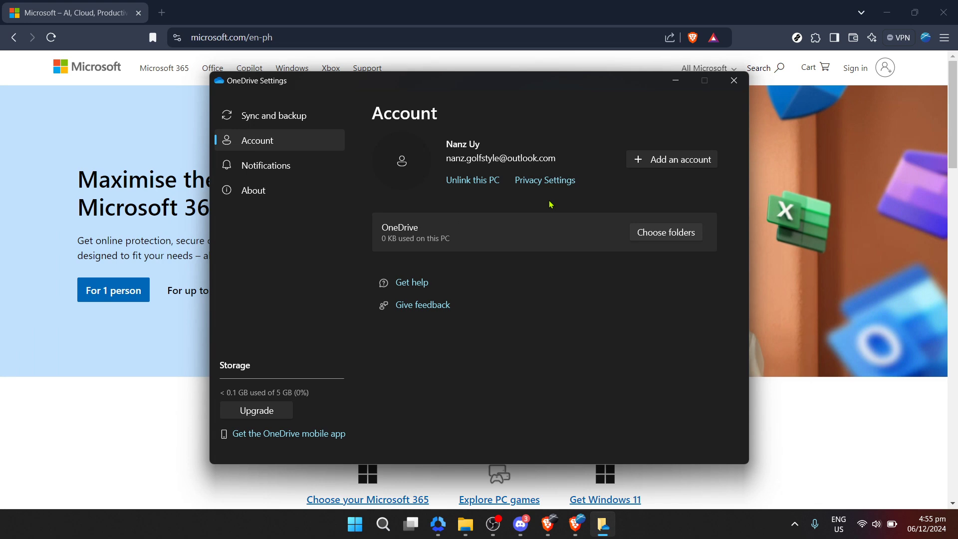
In Choose folders, uncheck Make all files available, loose files, Attachments and Documents.
{"action": "left_click", "coordinate": [664, 239]}
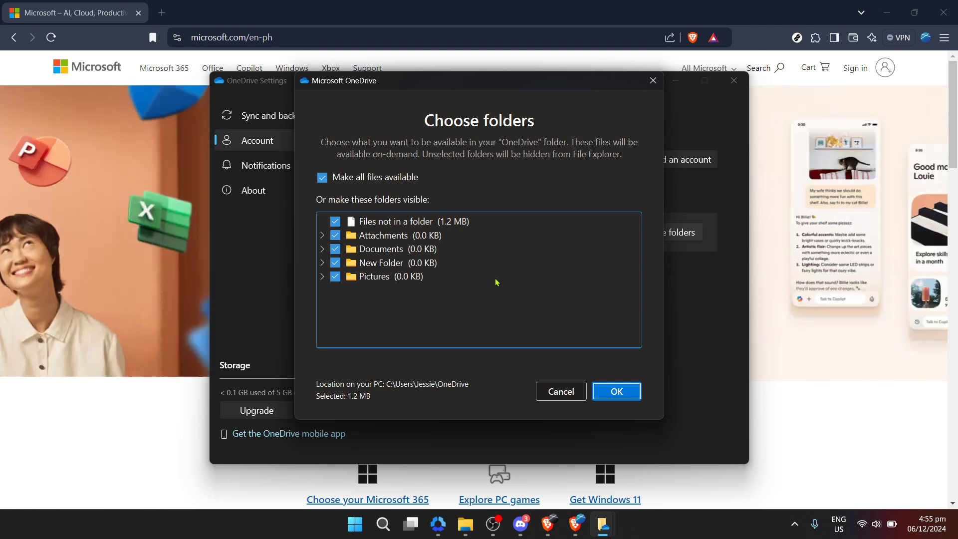
{"action": "left_click", "coordinate": [335, 222]}
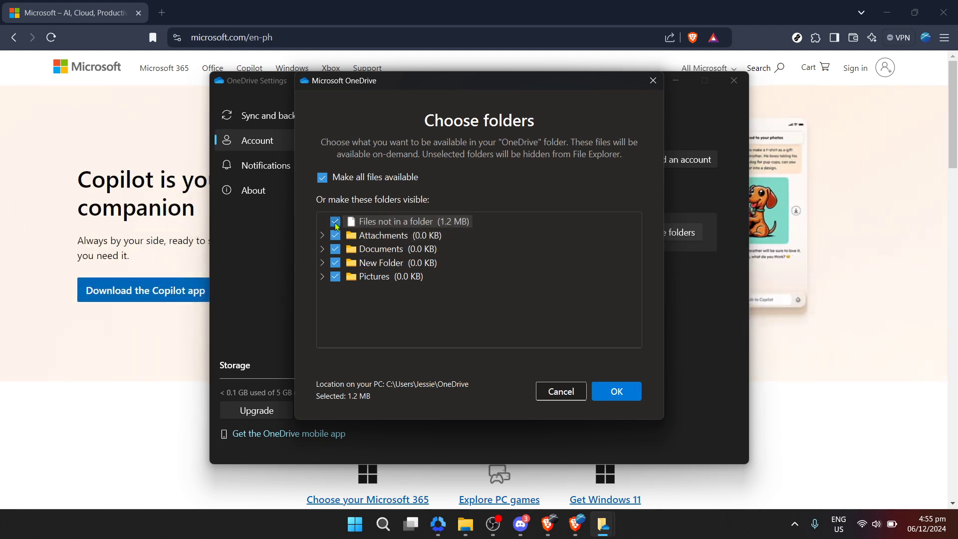
{"action": "left_click", "coordinate": [335, 223]}
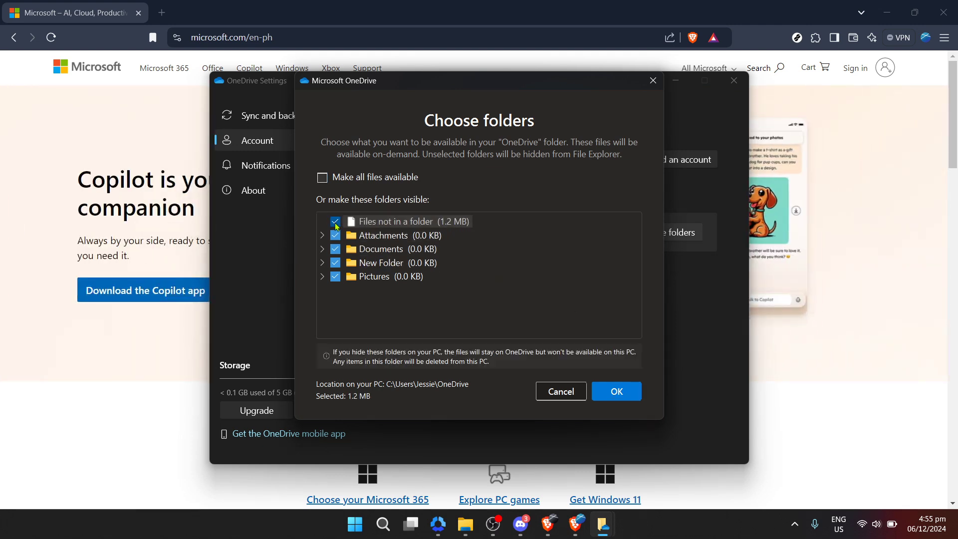
{"action": "left_click", "coordinate": [335, 224]}
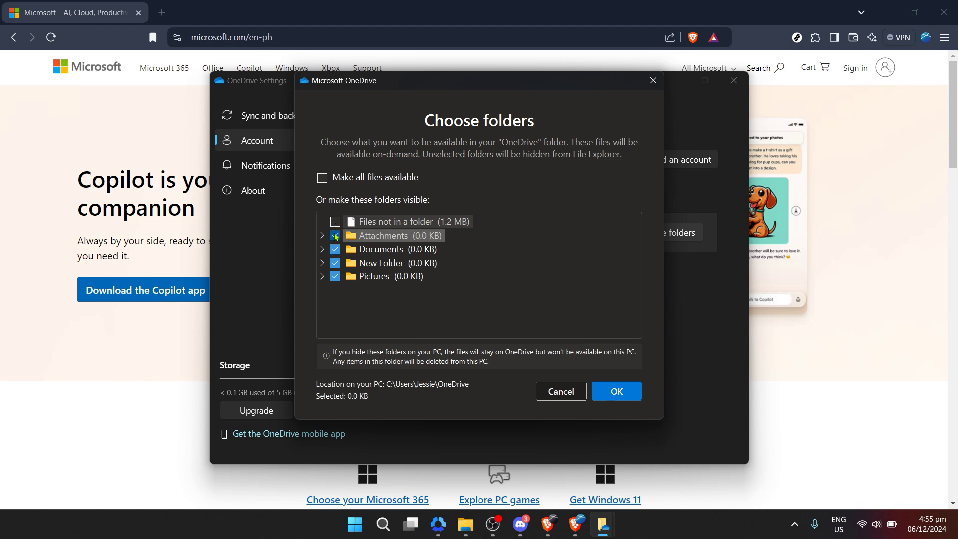
{"action": "left_click", "coordinate": [335, 236]}
{"action": "left_click", "coordinate": [335, 249]}
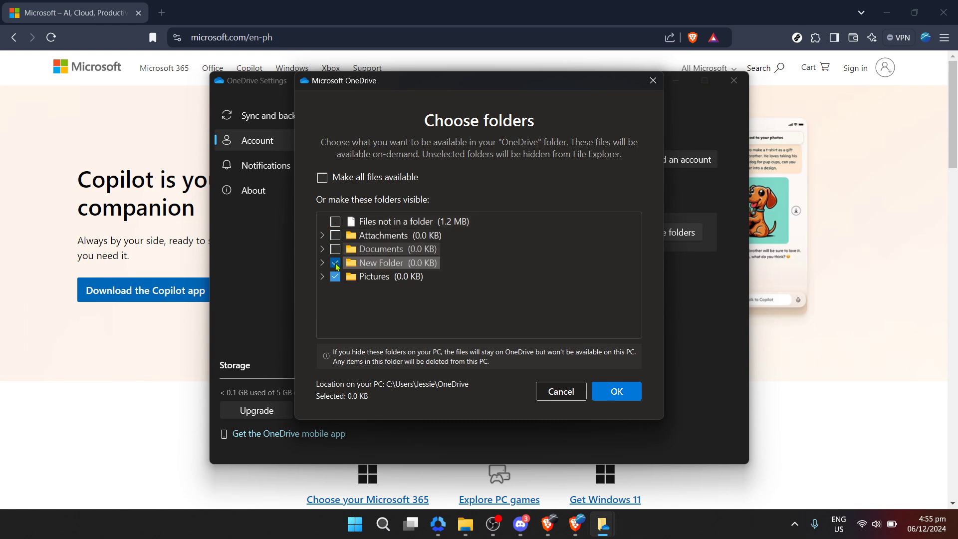
Uncheck New Folder and Pictures, leaving every folder and loose file excluded.
{"action": "left_click", "coordinate": [335, 263]}
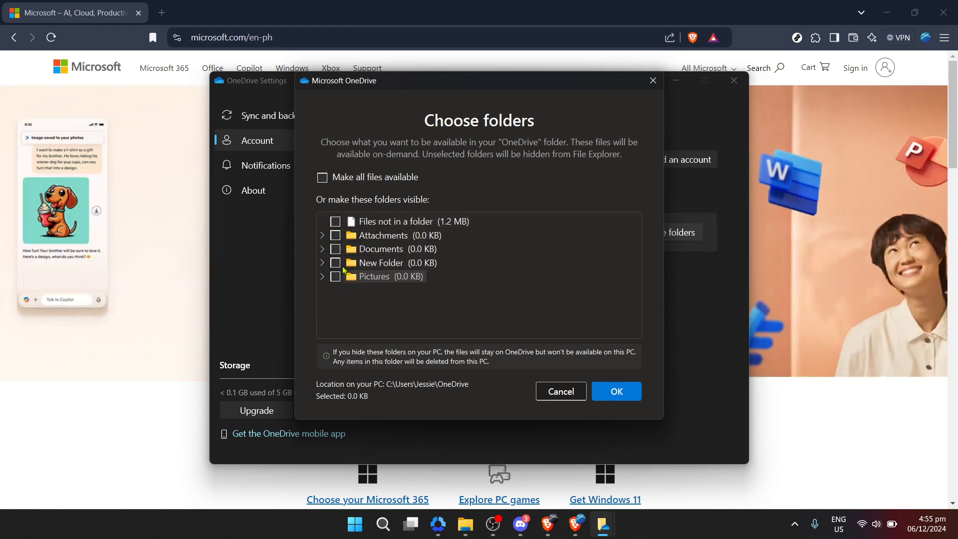
{"action": "left_click", "coordinate": [335, 263]}
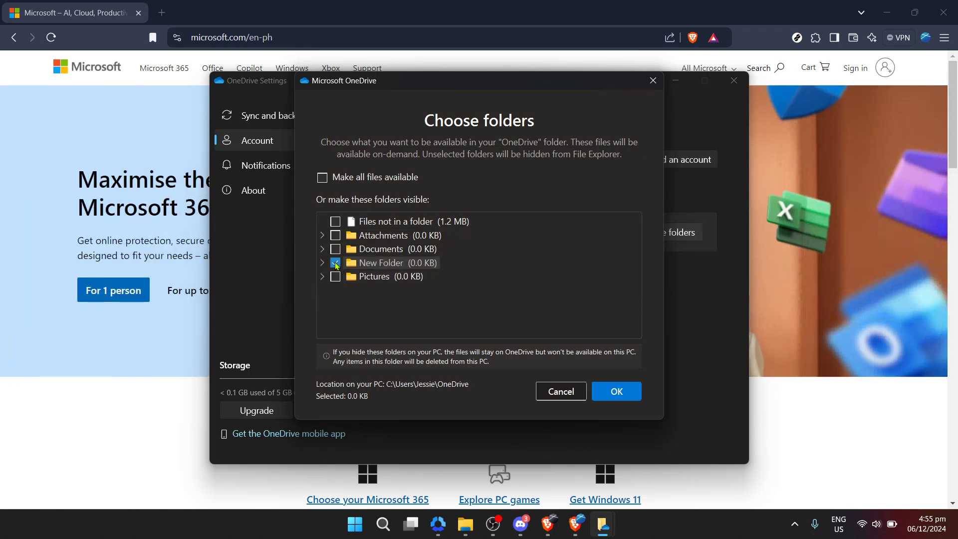
{"action": "left_click", "coordinate": [336, 249]}
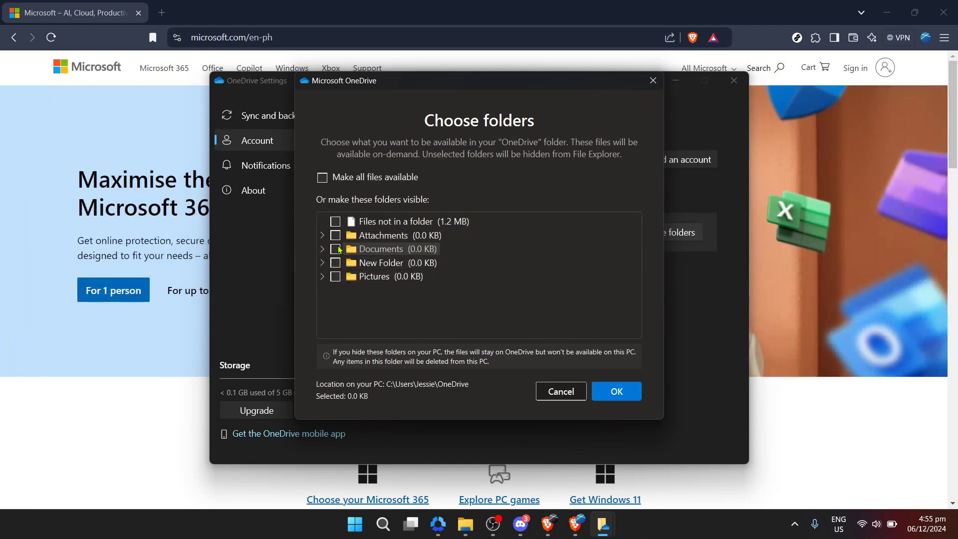
{"action": "left_click", "coordinate": [336, 249]}
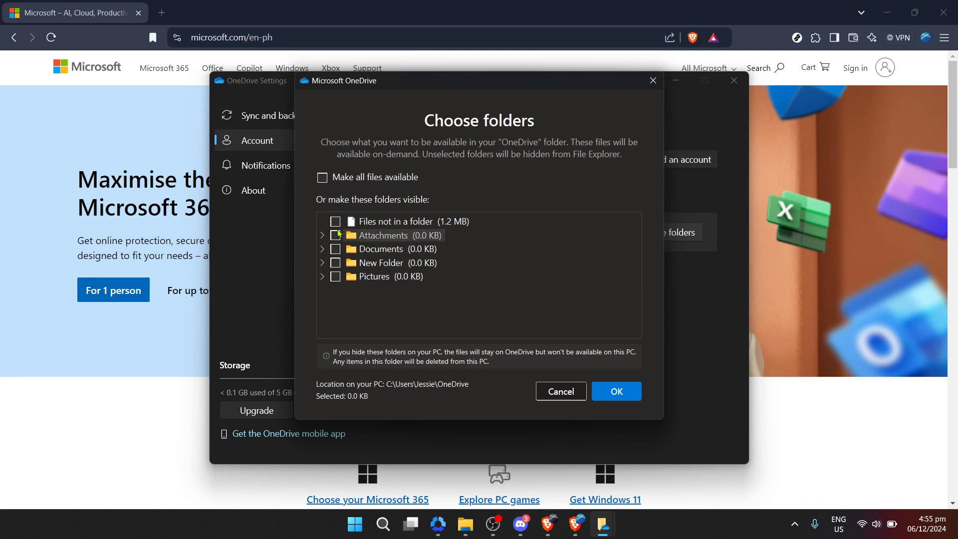
{"action": "left_click", "coordinate": [335, 222]}
{"action": "left_click", "coordinate": [336, 223]}
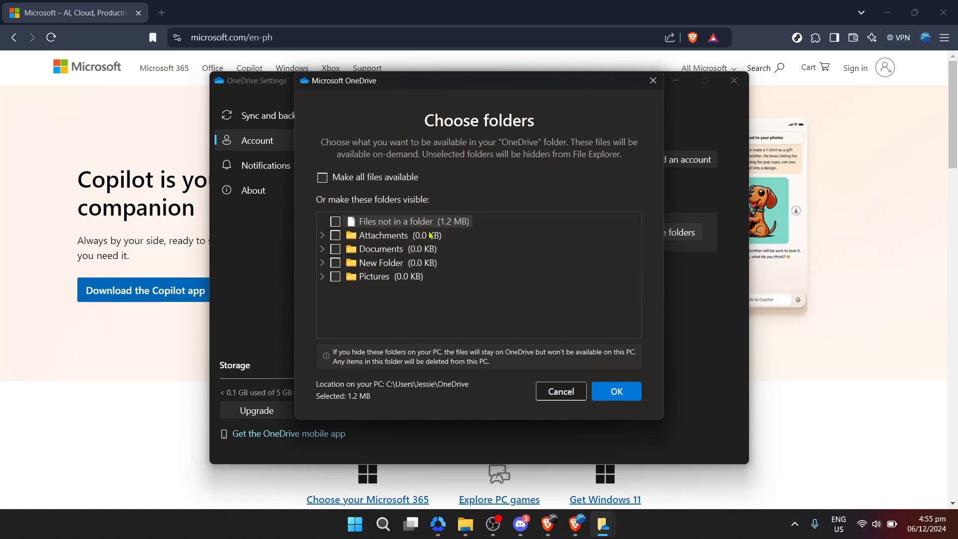
{"action": "left_click", "coordinate": [626, 394]}
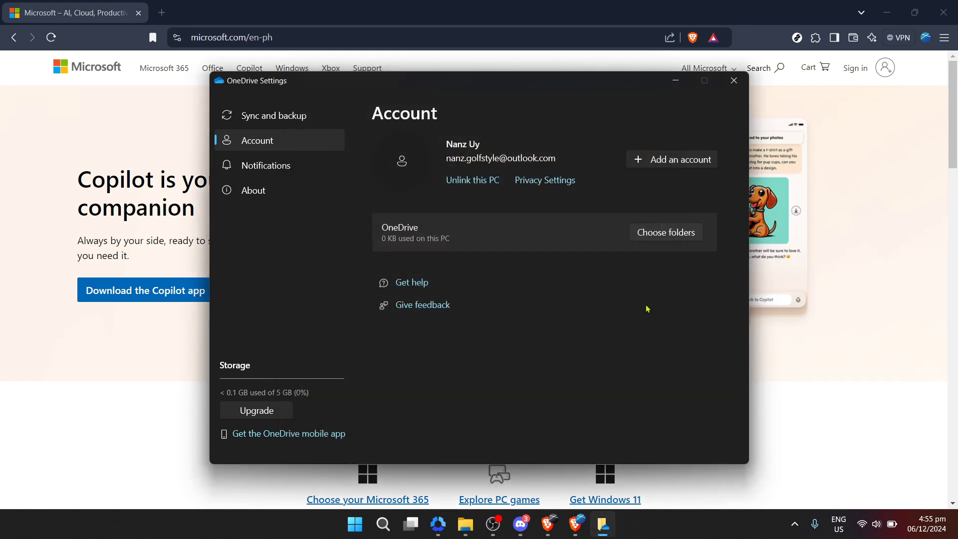